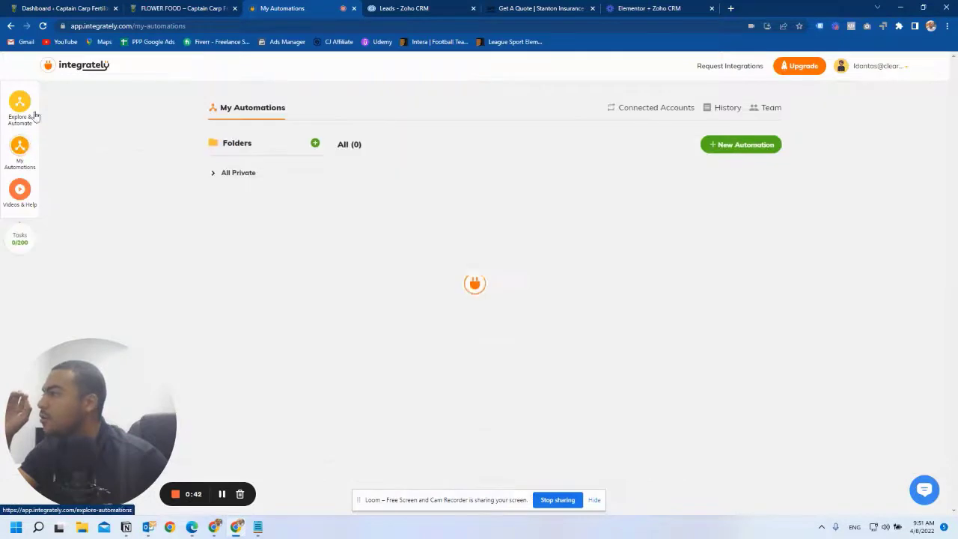
- Start a new automation with Elementor Forms and ZohoCRM chosen as the two apps
{"action": "left_click", "coordinate": [717, 147]}
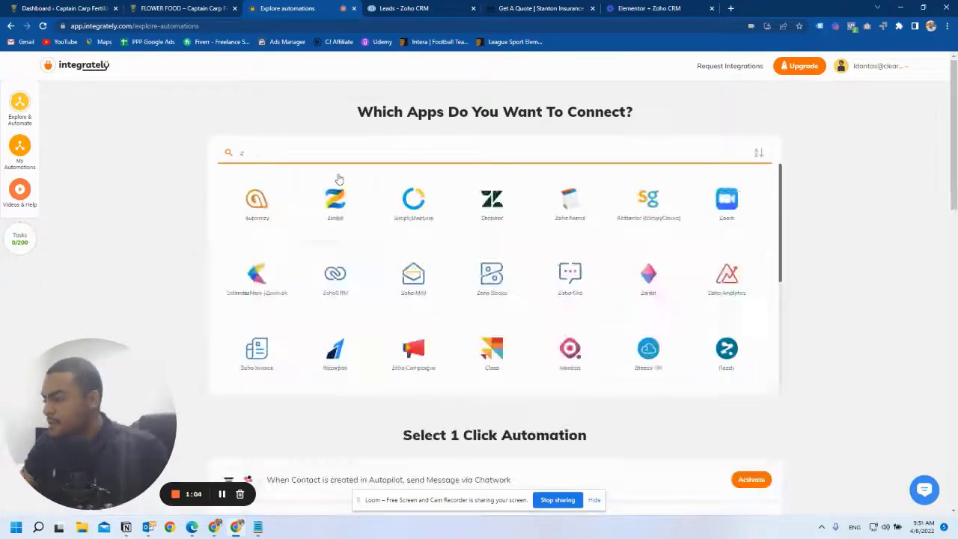
{"action": "type", "text": "ele"}
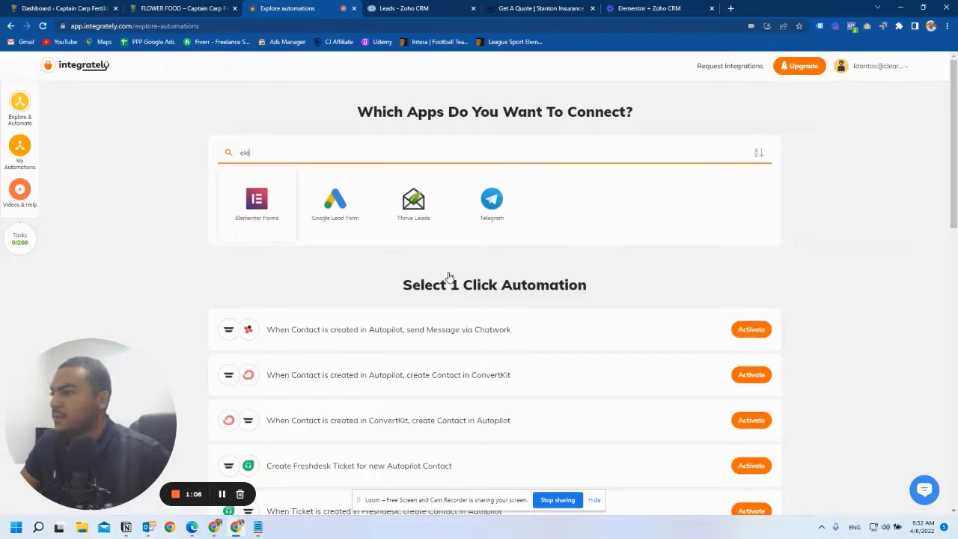
{"action": "left_click", "coordinate": [270, 153]}
{"action": "type", "text": "crm"}
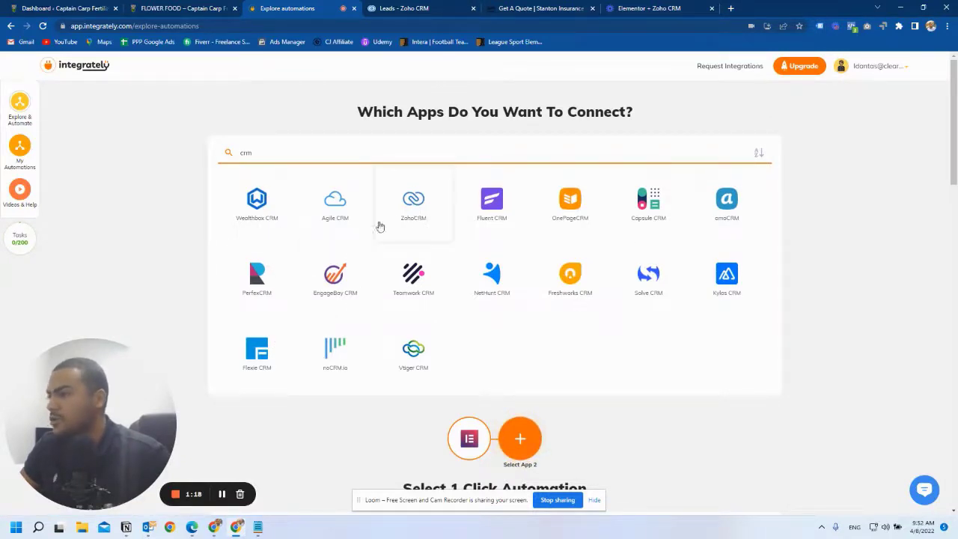
{"action": "left_click", "coordinate": [405, 215]}
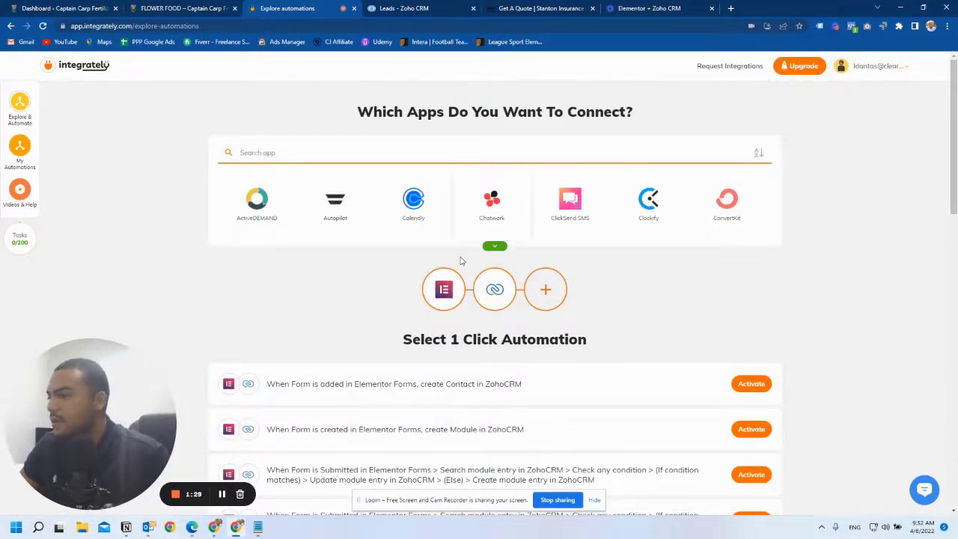
- Open the [STANTON INSURANCE] Elementor + Zoho CRM automation from My Automations, then view the Get A Quote page
{"action": "left_click", "coordinate": [20, 147]}
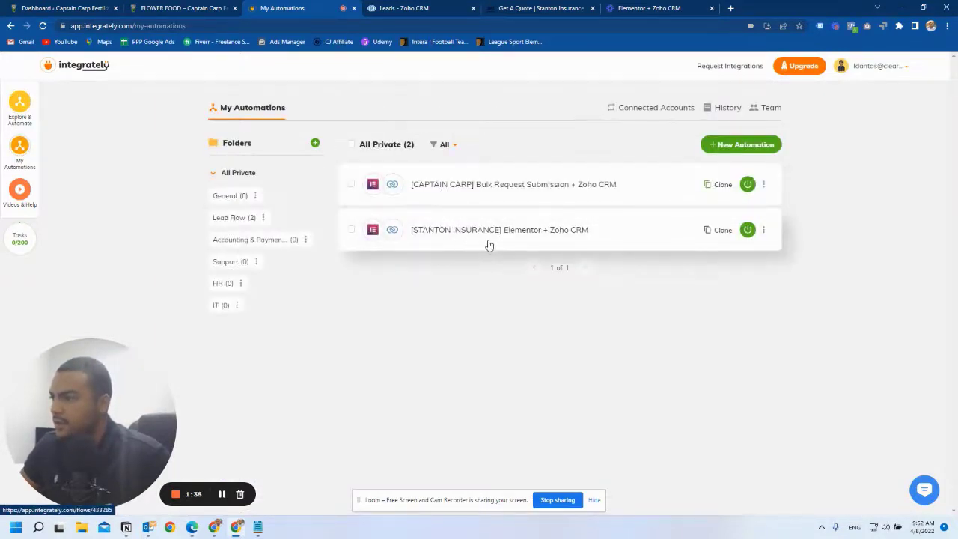
{"action": "left_click", "coordinate": [489, 246]}
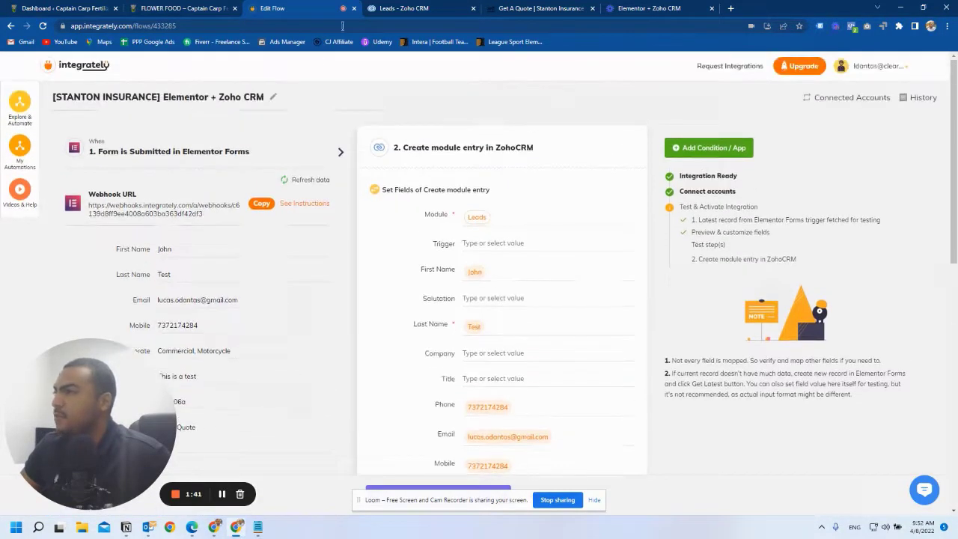
{"action": "left_click", "coordinate": [526, 7]}
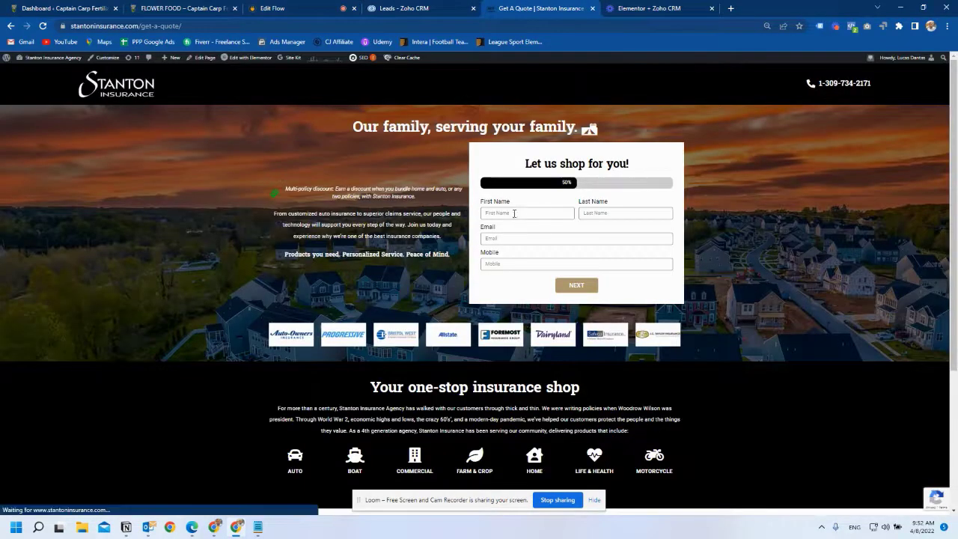
- Dismiss the autofill suggestions and enter the test lead's first name
{"action": "left_click", "coordinate": [494, 214]}
{"action": "left_click", "coordinate": [500, 237]}
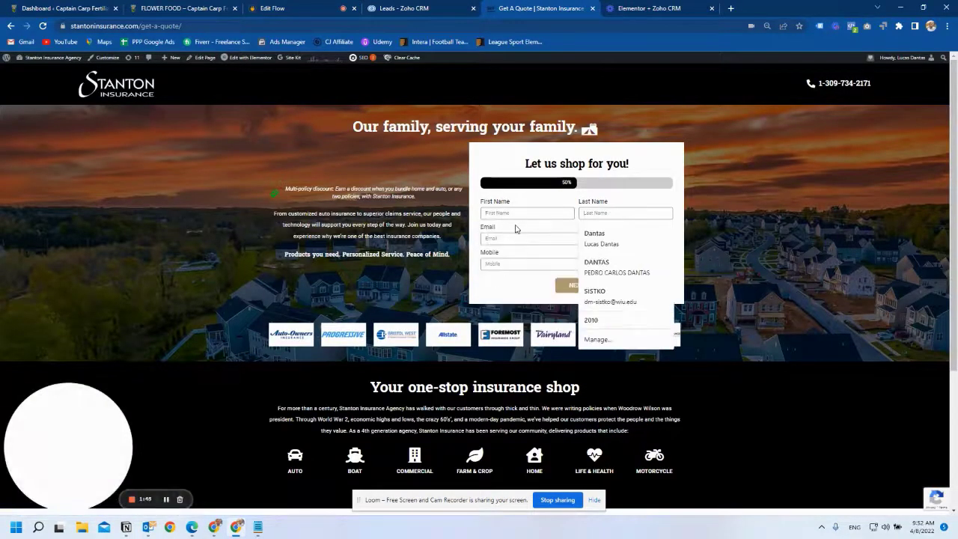
{"action": "left_click", "coordinate": [515, 263]}
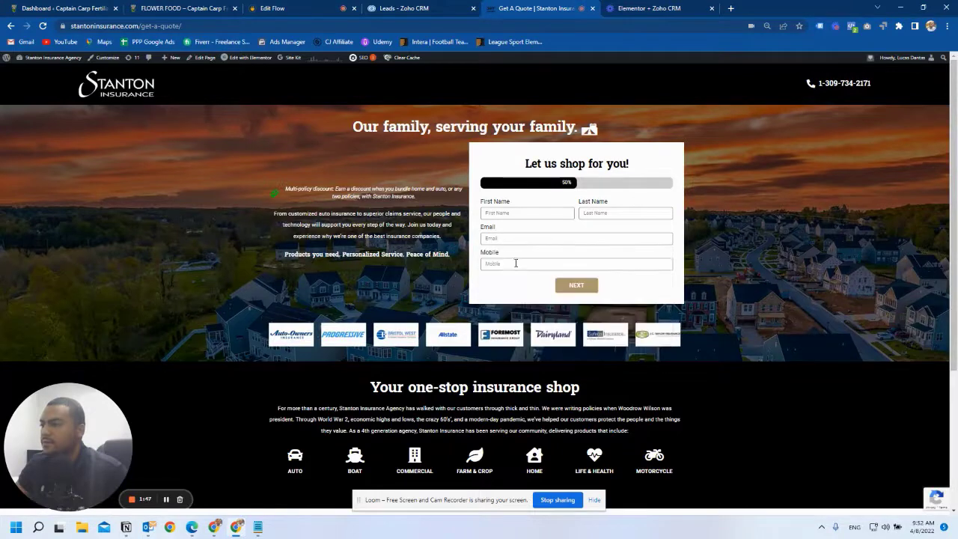
{"action": "left_click", "coordinate": [635, 203]}
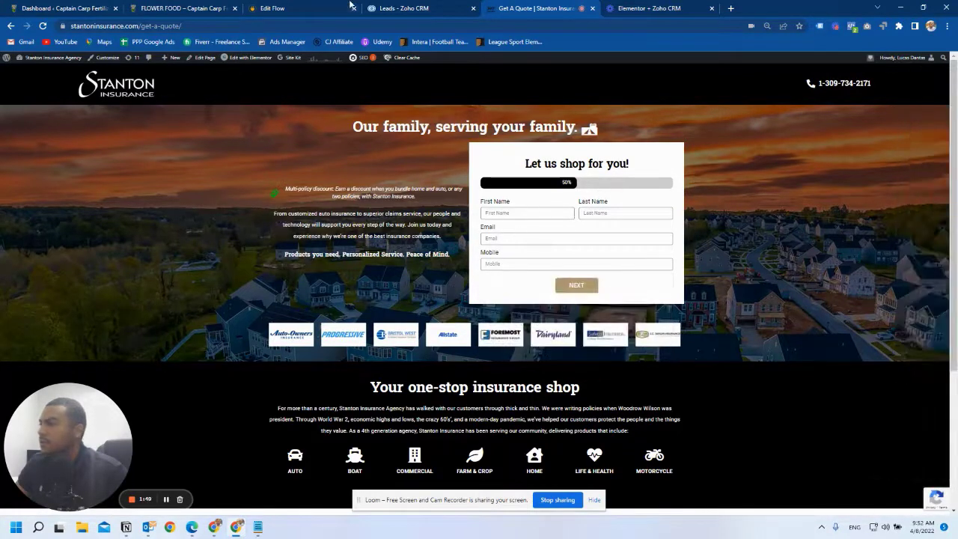
{"action": "left_click", "coordinate": [498, 214]}
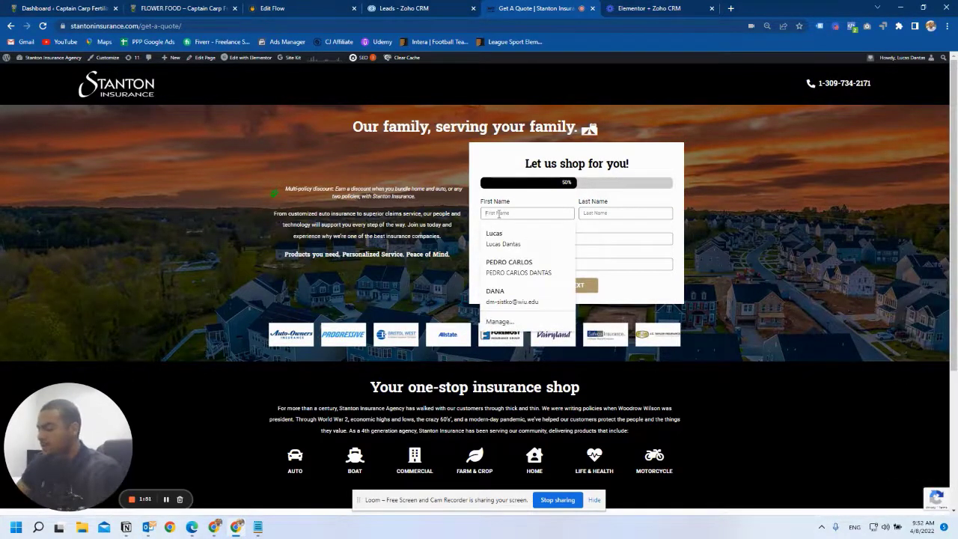
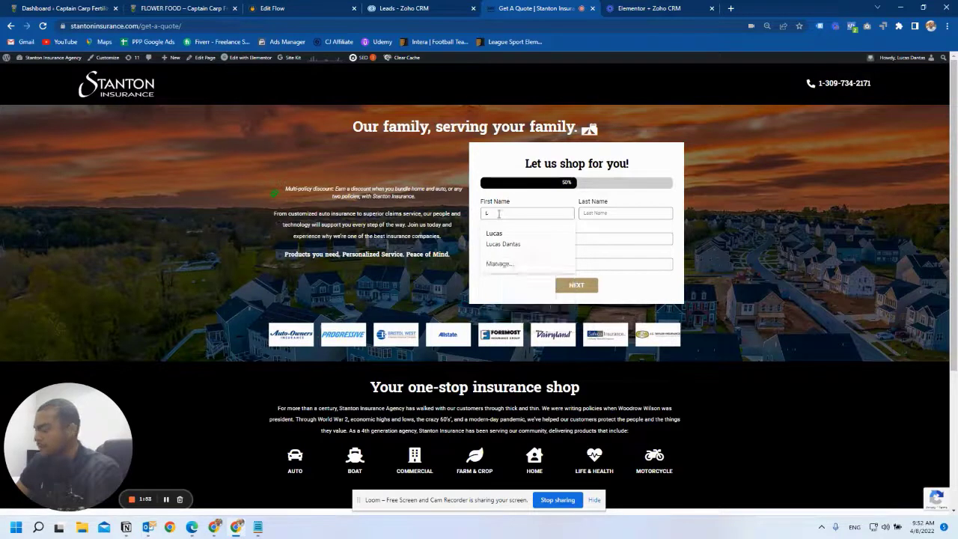
- Fill in the lead's last name, email and mobile number from saved suggestions
{"action": "key", "text": "Tab"}
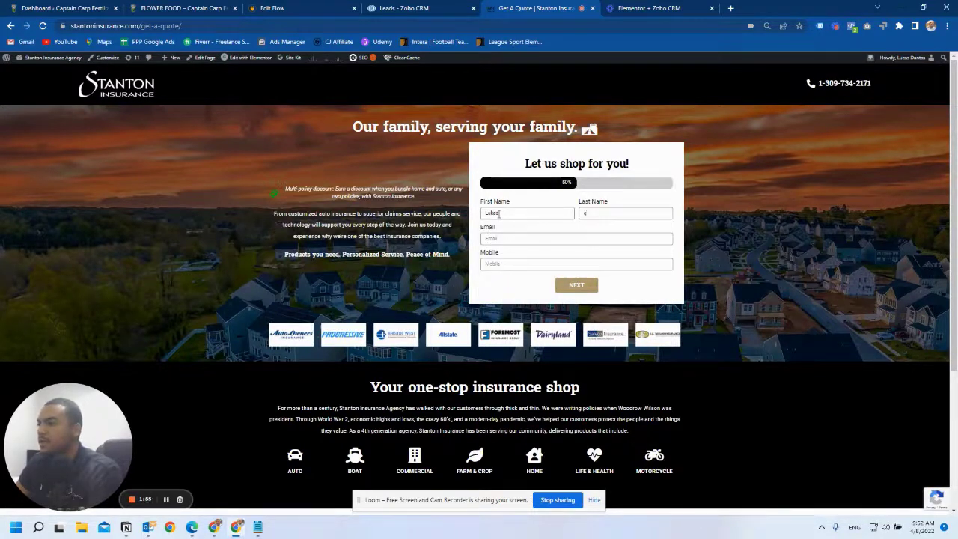
{"action": "key", "text": "Tab"}
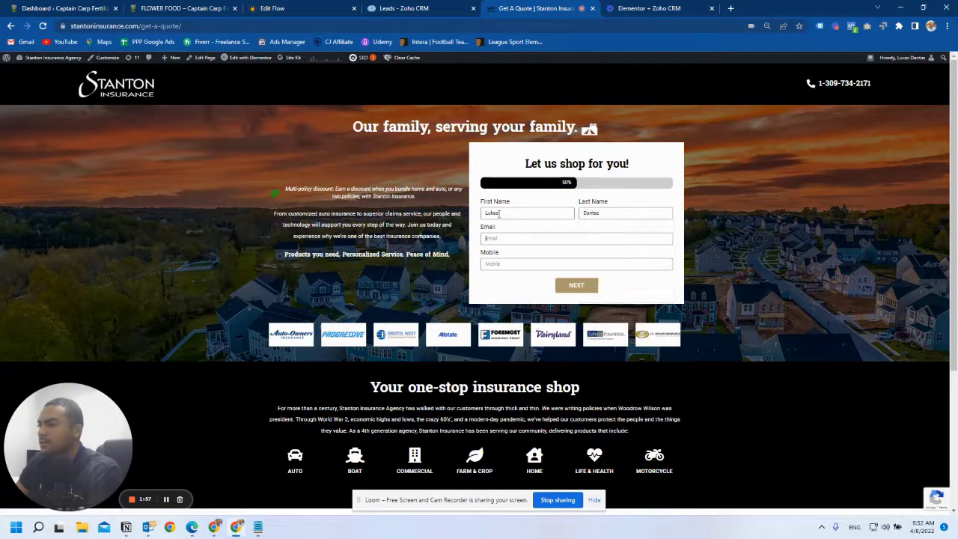
{"action": "type", "text": "lucas"}
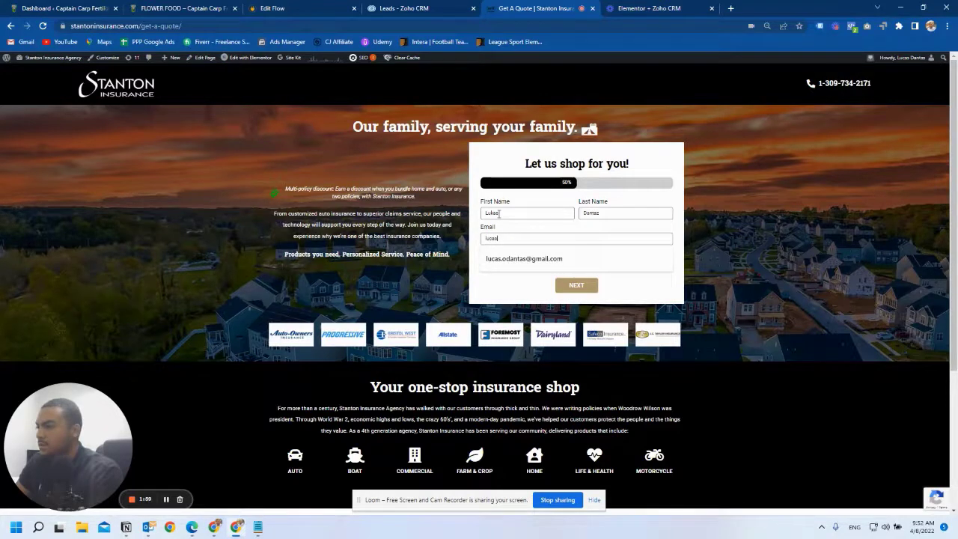
{"action": "left_click", "coordinate": [518, 258]}
{"action": "left_click", "coordinate": [509, 263]}
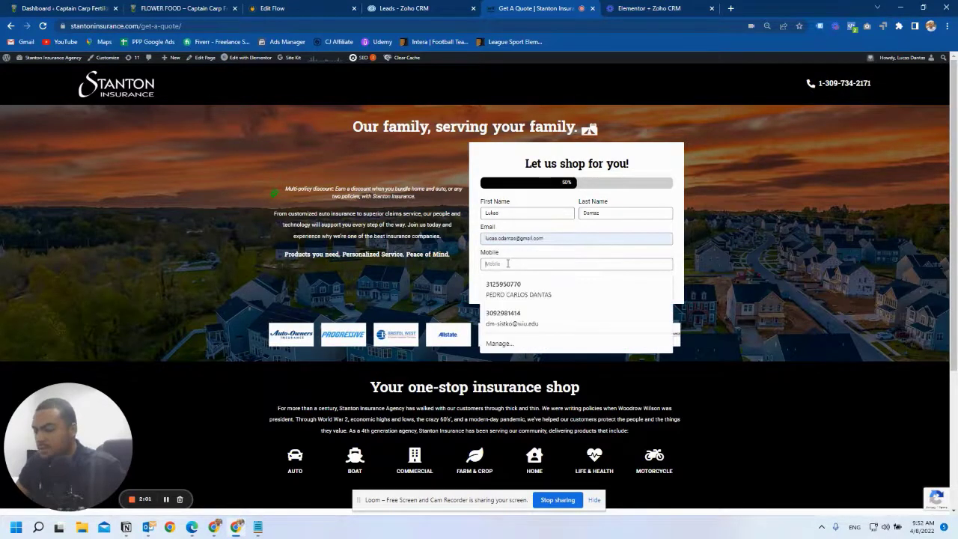
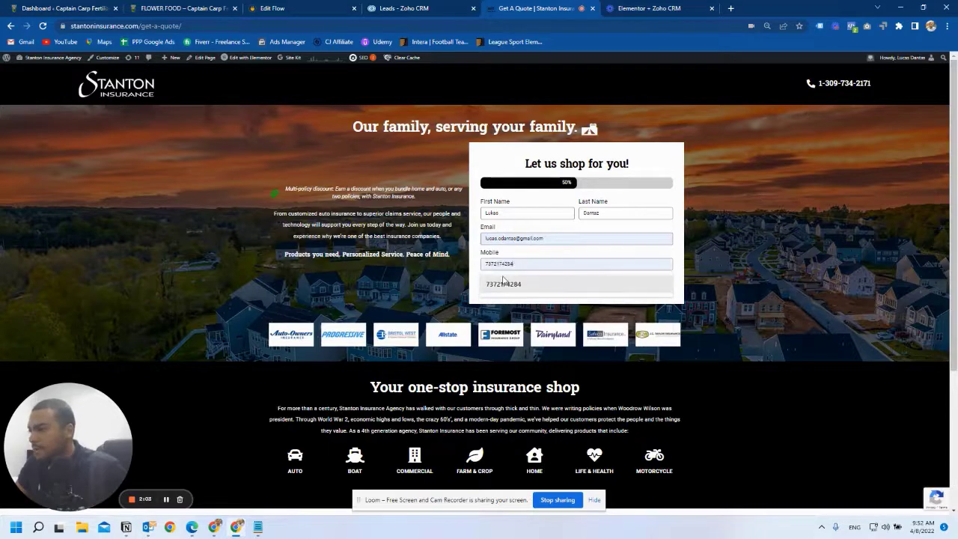
{"action": "left_click", "coordinate": [503, 285]}
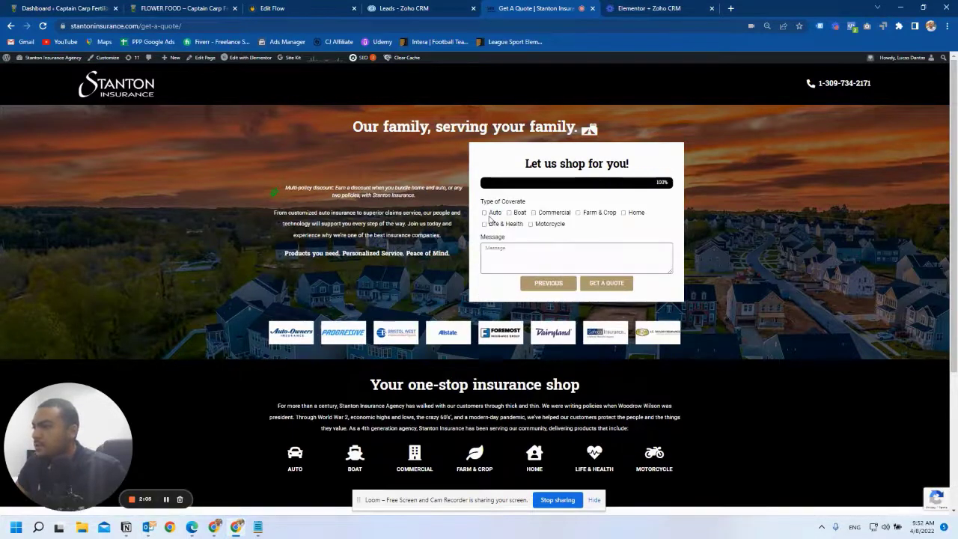
- Select Auto and Farm & Crop coverage, enter 'This is a test', and submit the quote
{"action": "left_click", "coordinate": [485, 213]}
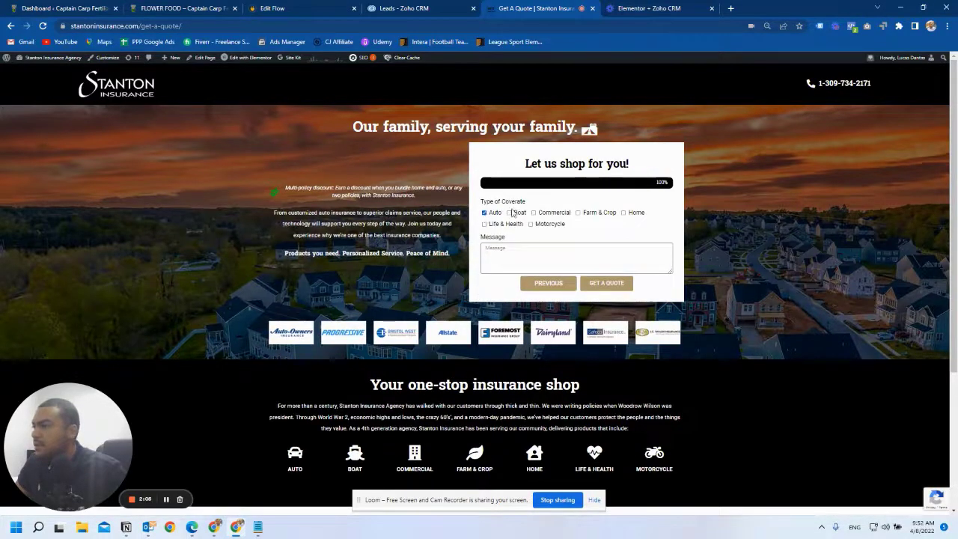
{"action": "left_click", "coordinate": [578, 214]}
{"action": "type", "text": "This"}
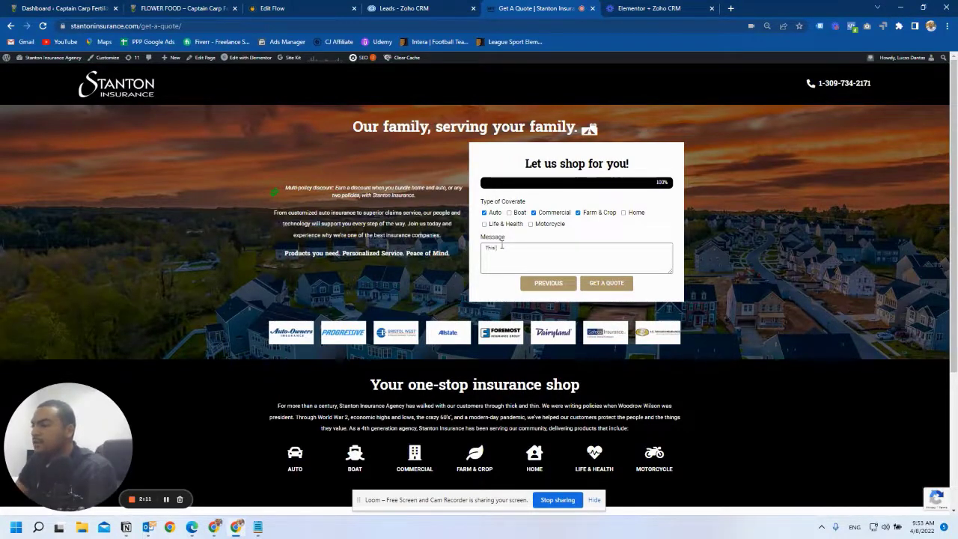
{"action": "type", "text": " is a test"}
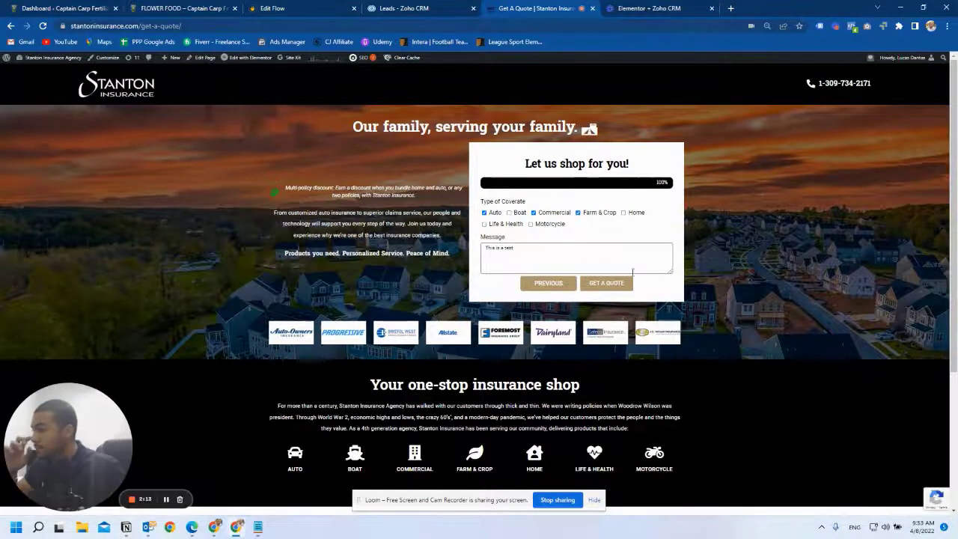
{"action": "left_click", "coordinate": [618, 287]}
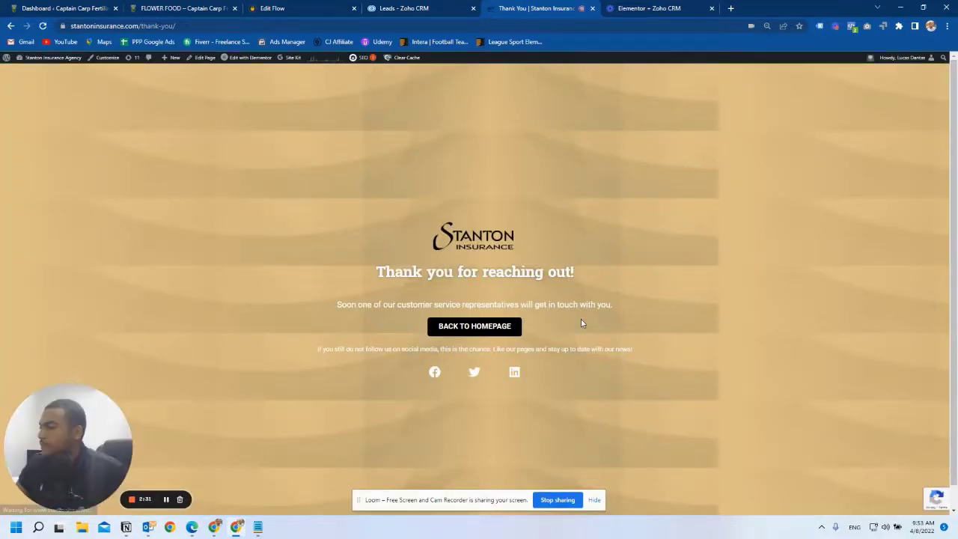
{"action": "left_click", "coordinate": [292, 7]}
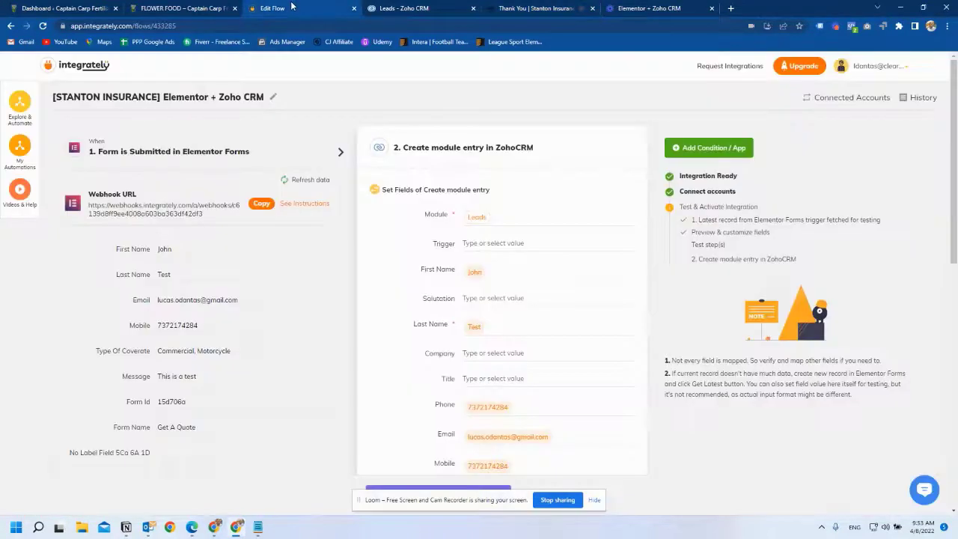
- Check the successful run's Data Sent details in the automation's history
{"action": "left_click", "coordinate": [21, 150]}
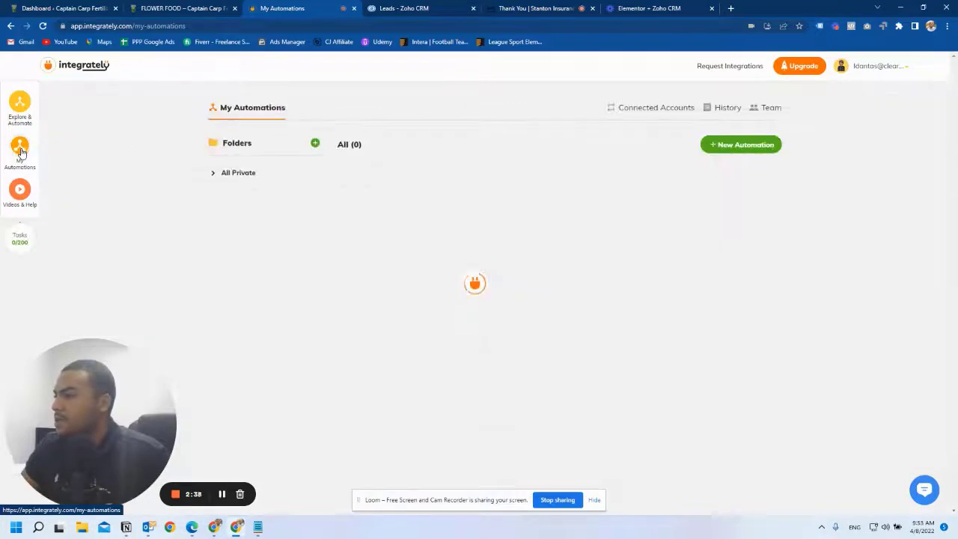
{"action": "left_click", "coordinate": [724, 111]}
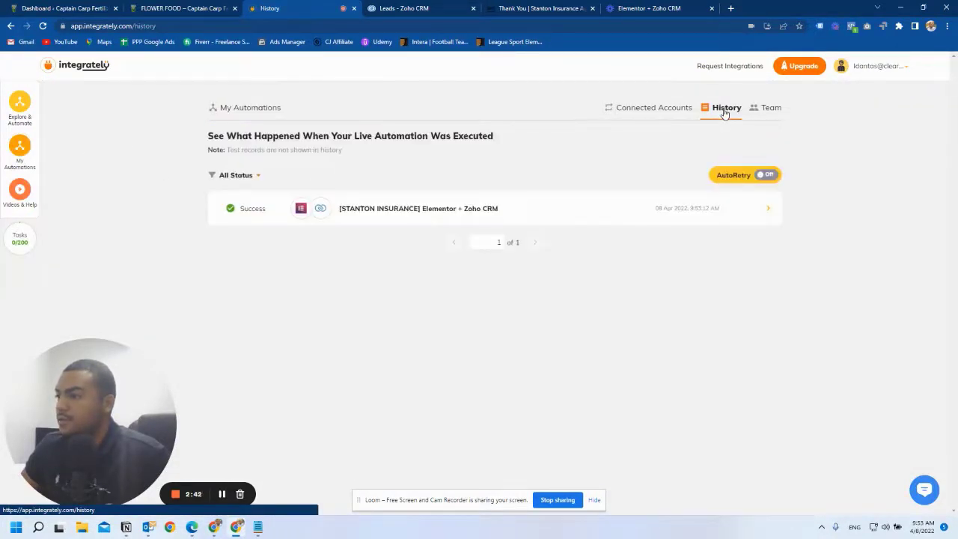
{"action": "left_click", "coordinate": [552, 215]}
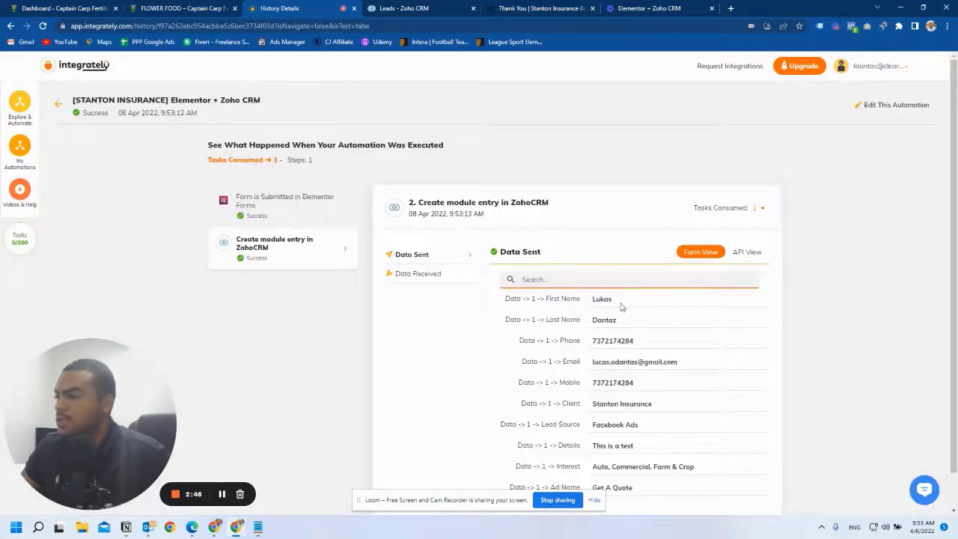
{"action": "scroll", "coordinate": [621, 306], "scroll_direction": "down", "scroll_amount": 1}
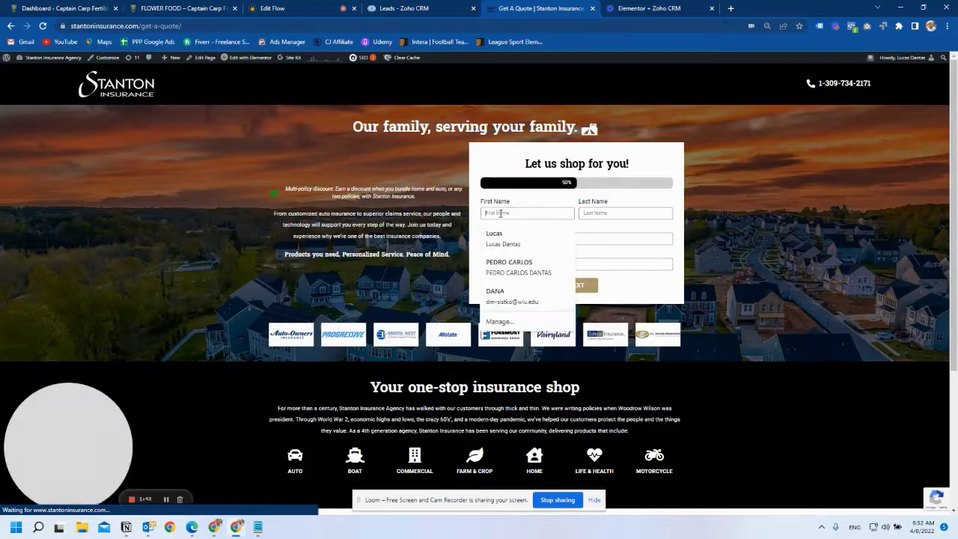
{"action": "left_click", "coordinate": [582, 216]}
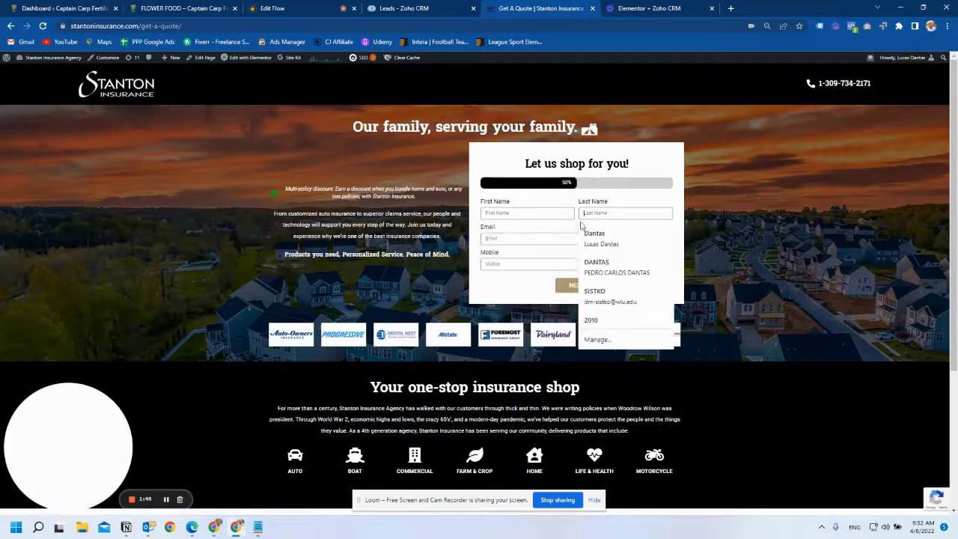
{"action": "left_click", "coordinate": [497, 237]}
{"action": "left_click", "coordinate": [663, 203]}
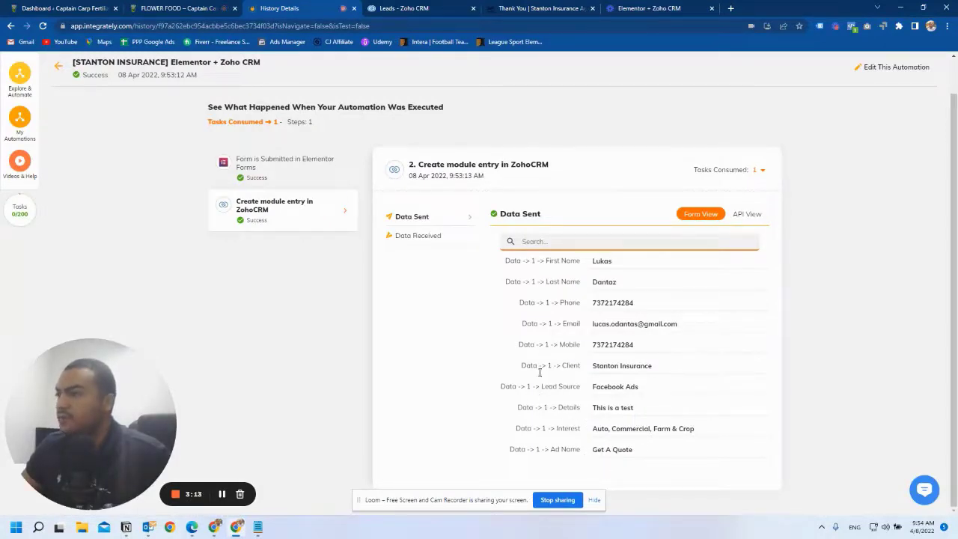
{"action": "left_click", "coordinate": [400, 7]}
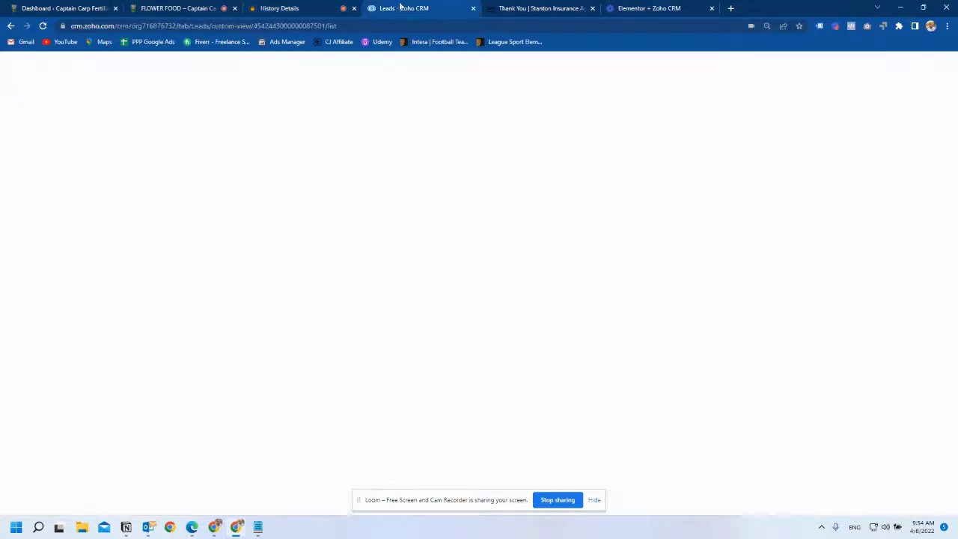
- Reload the Zoho CRM leads list, dismiss the notification, and review the new lead's details
{"action": "left_click", "coordinate": [44, 26]}
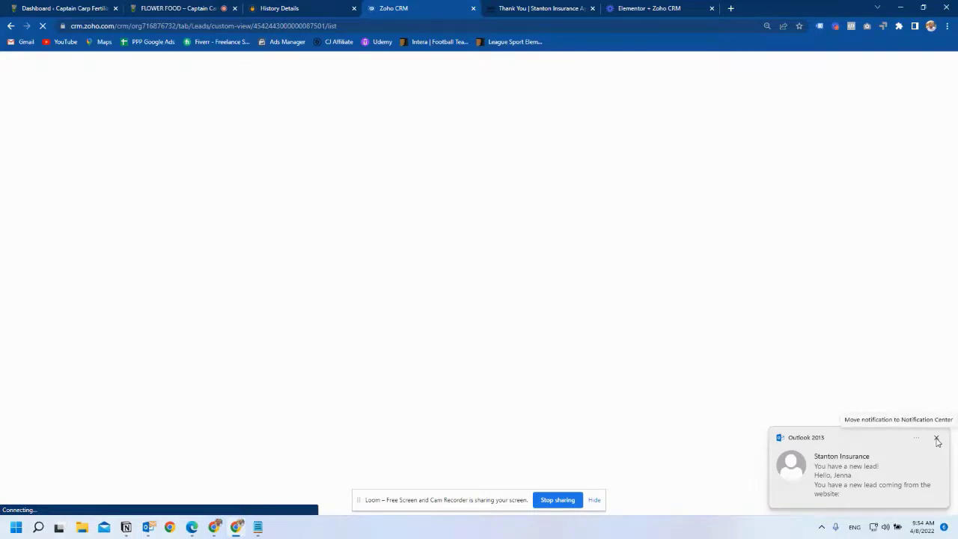
{"action": "left_click", "coordinate": [937, 439]}
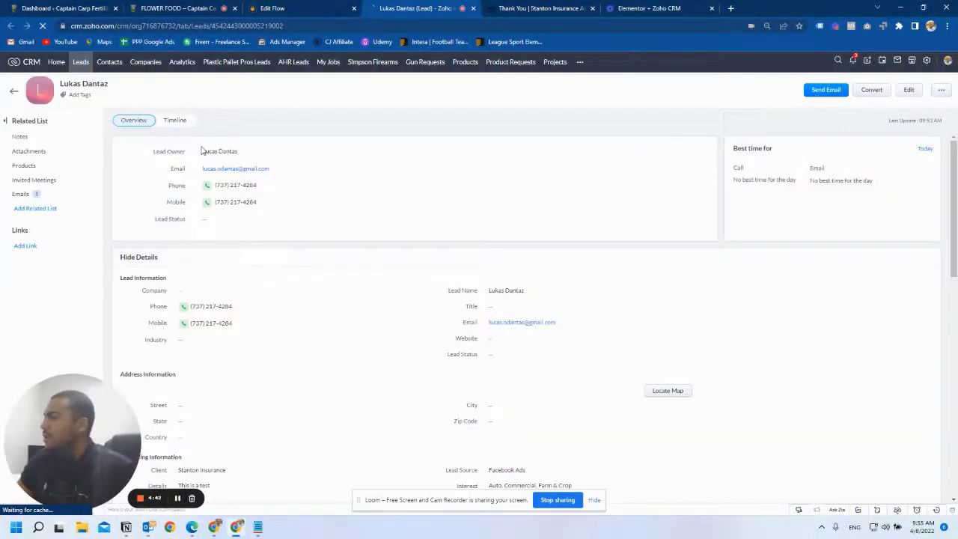
{"action": "scroll", "coordinate": [237, 309], "scroll_direction": "down", "scroll_amount": 1}
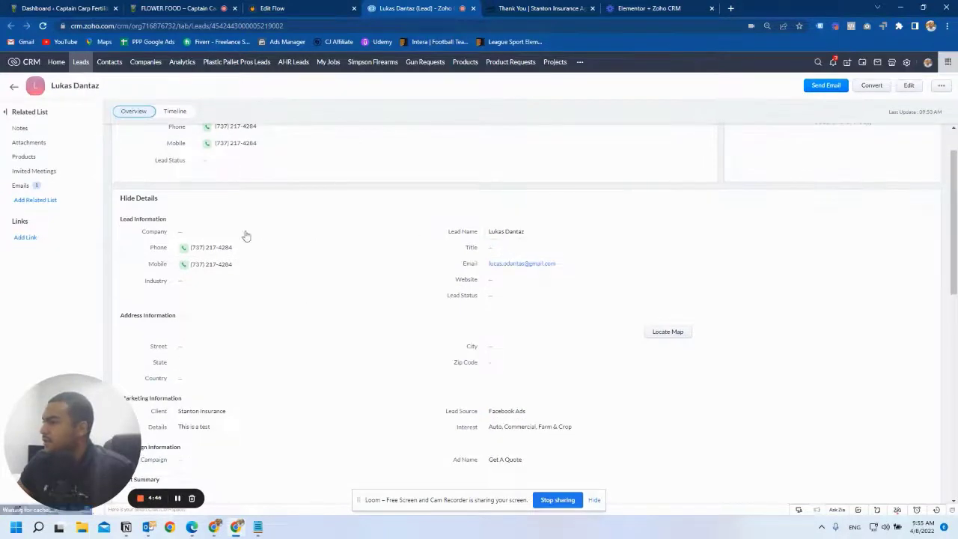
{"action": "scroll", "coordinate": [220, 248], "scroll_direction": "down", "scroll_amount": 1}
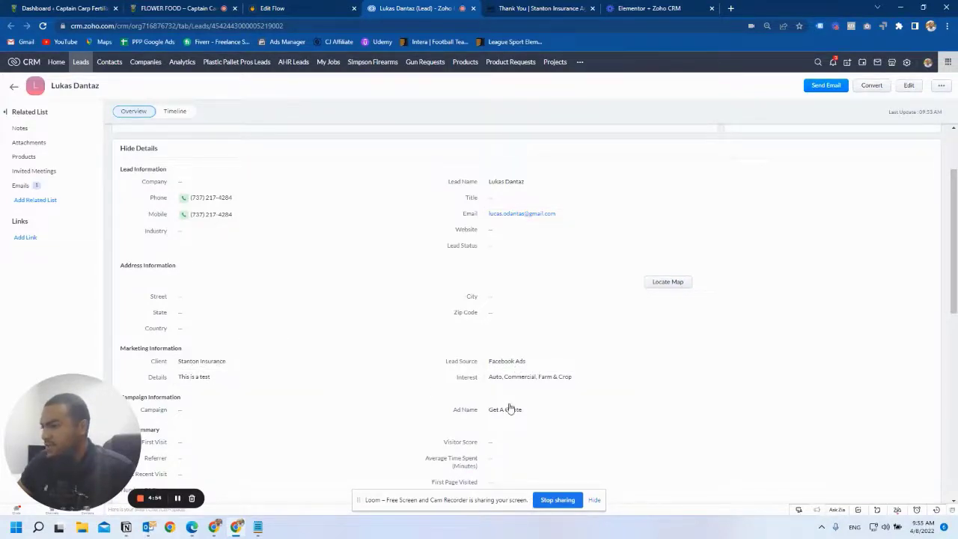
{"action": "scroll", "coordinate": [509, 409], "scroll_direction": "down", "scroll_amount": 1}
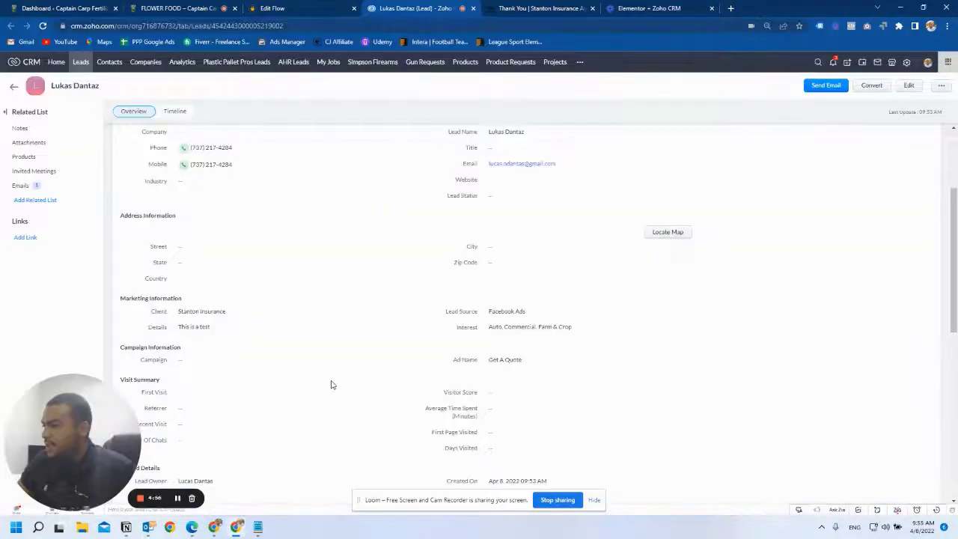
{"action": "scroll", "coordinate": [391, 366], "scroll_direction": "down", "scroll_amount": 2}
{"action": "scroll", "coordinate": [621, 363], "scroll_direction": "up", "scroll_amount": 4}
{"action": "scroll", "coordinate": [486, 377], "scroll_direction": "down", "scroll_amount": 1}
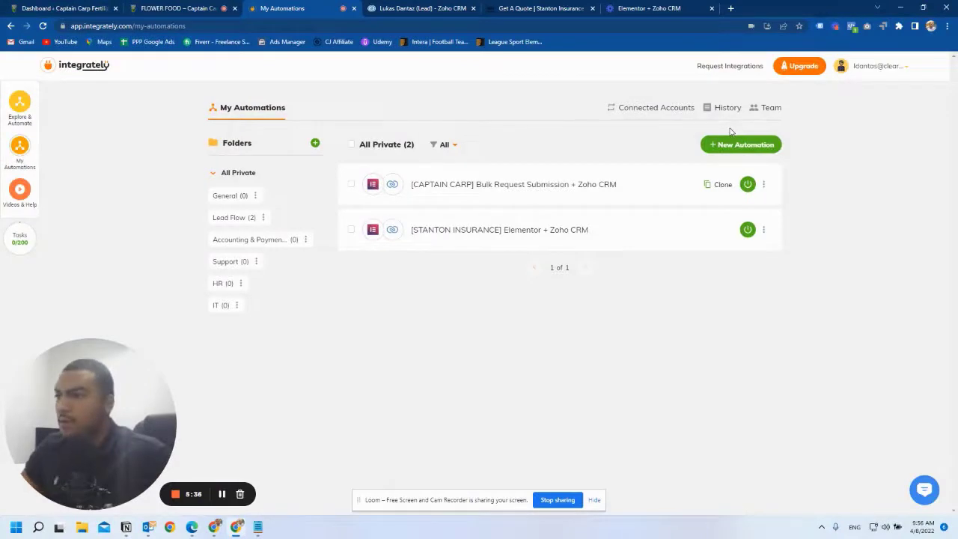
- Pair Elementor Forms with ZohoCRM and activate the create Module entry automation
{"action": "left_click", "coordinate": [727, 144]}
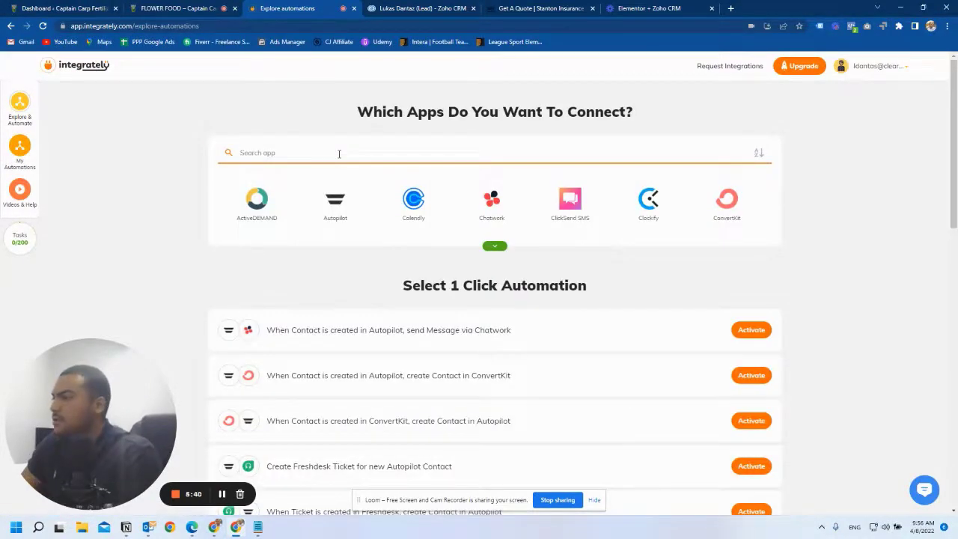
{"action": "type", "text": "ele"}
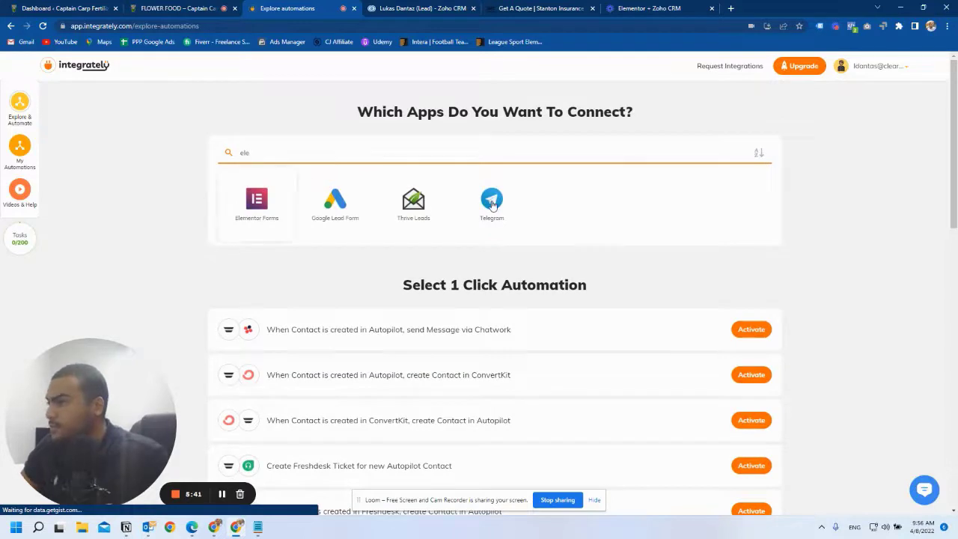
{"action": "left_click", "coordinate": [257, 200]}
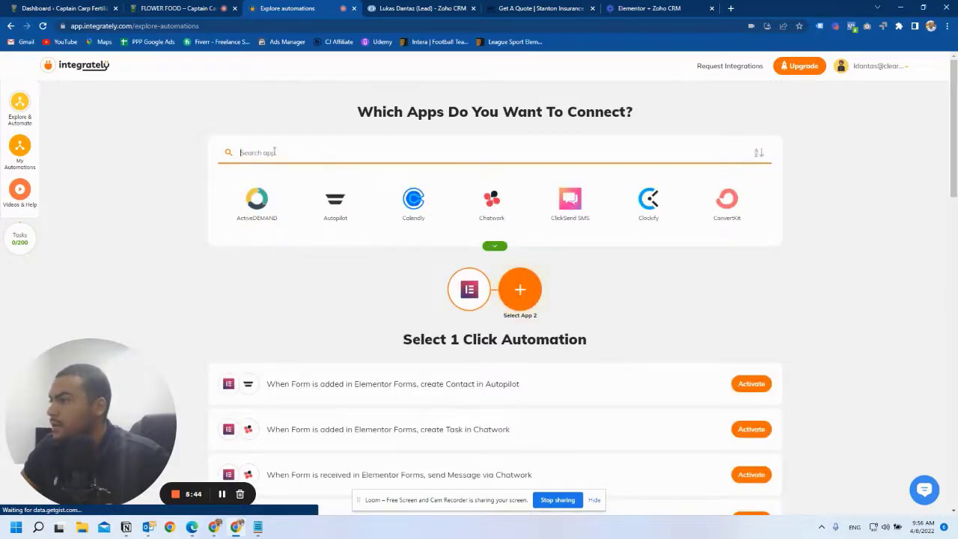
{"action": "type", "text": "crm"}
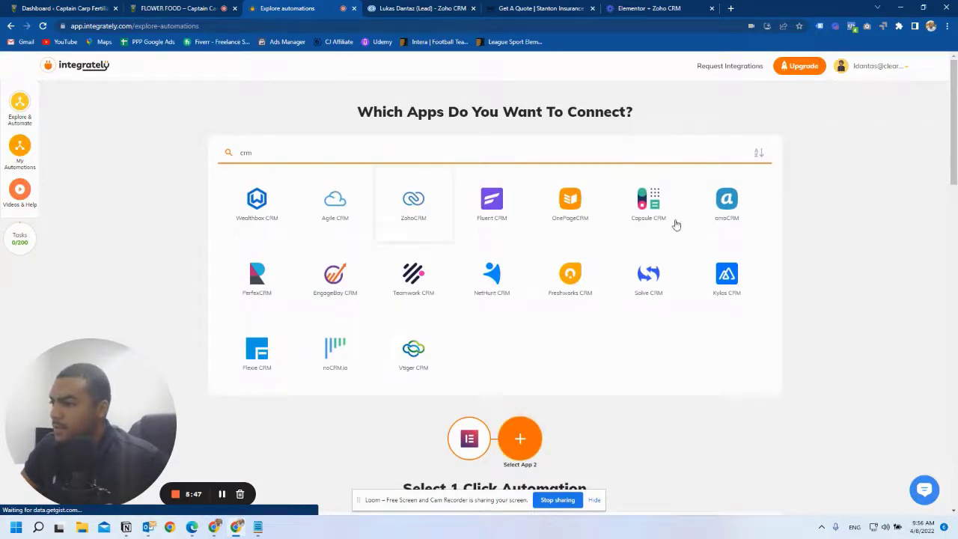
{"action": "left_click", "coordinate": [414, 203]}
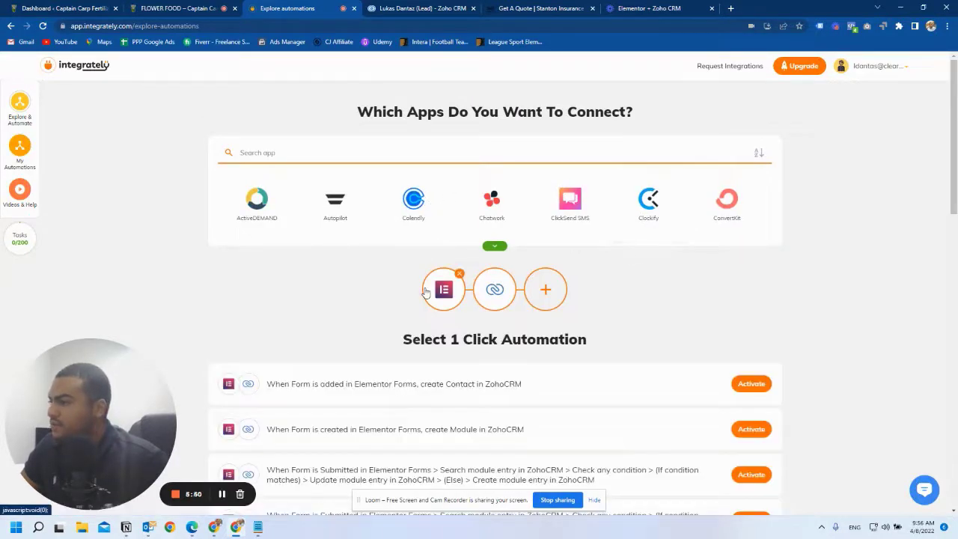
{"action": "scroll", "coordinate": [459, 273], "scroll_direction": "down", "scroll_amount": 1}
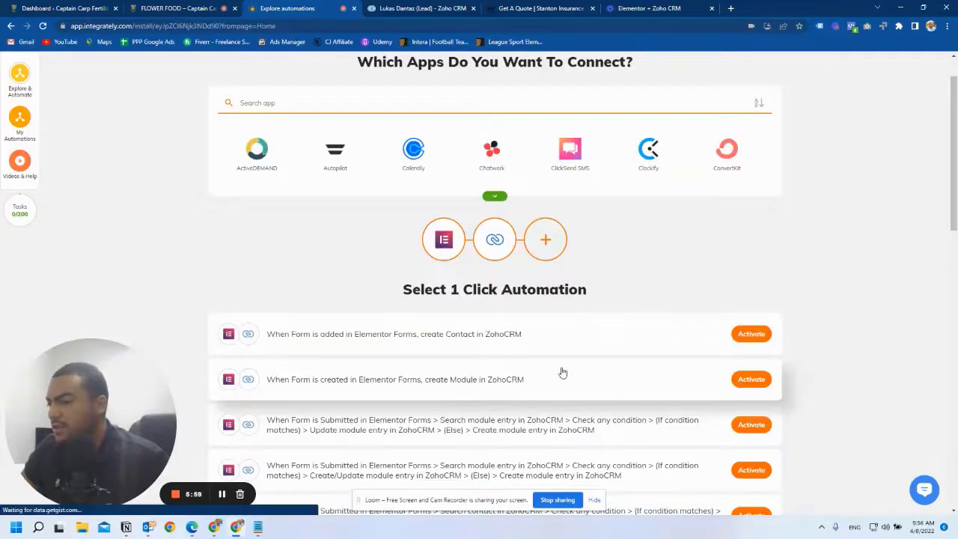
{"action": "left_click", "coordinate": [563, 372]}
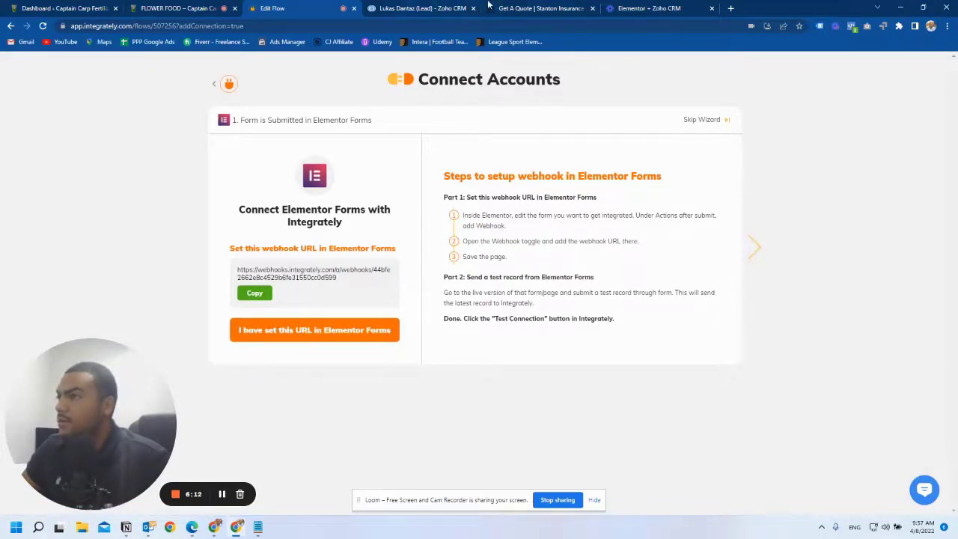
- Switch over to the Stanton Insurance quote page tab
{"action": "left_click", "coordinate": [426, 8]}
{"action": "left_click", "coordinate": [540, 9]}
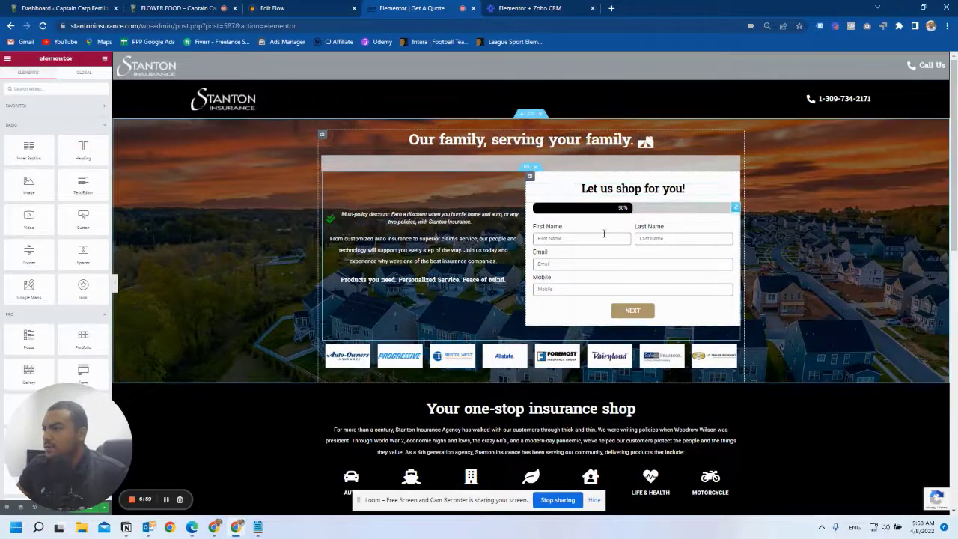
- Edit the quote form and expand Actions After Submit's Webhook to see its Integrately URL
{"action": "right_click", "coordinate": [608, 235]}
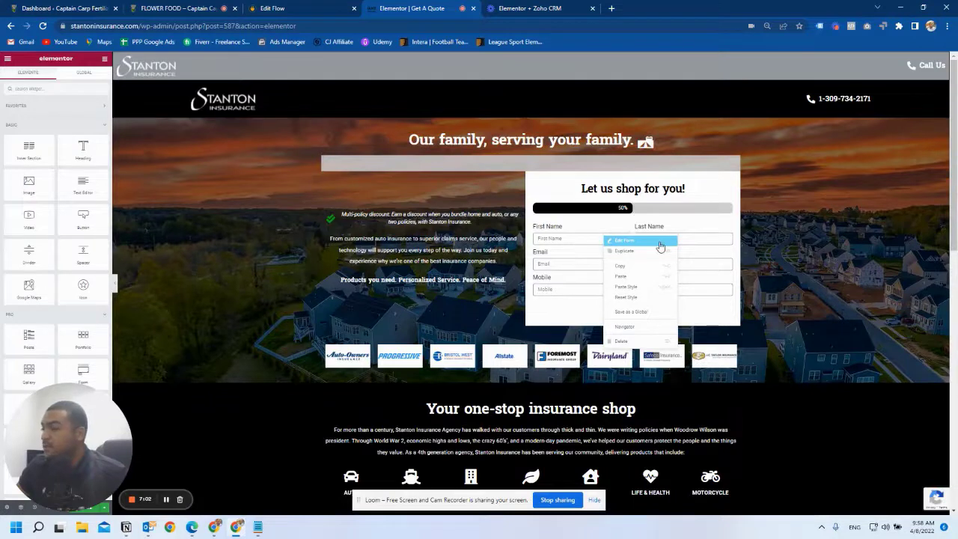
{"action": "left_click", "coordinate": [634, 241]}
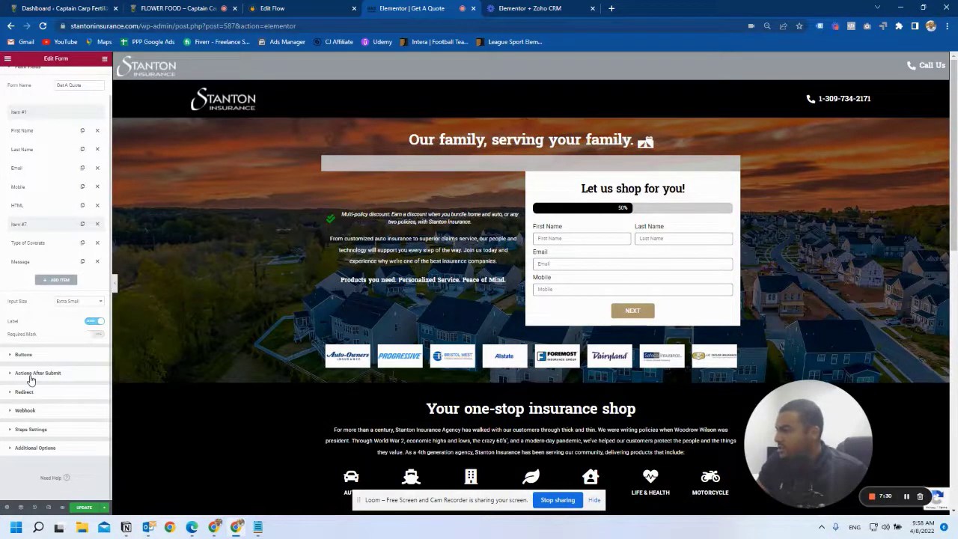
{"action": "left_click", "coordinate": [5, 375]}
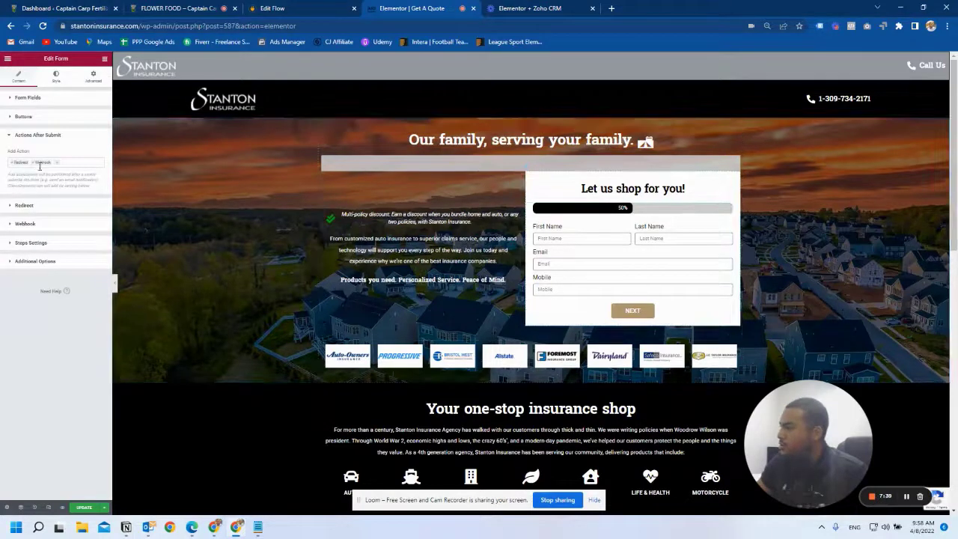
{"action": "left_click", "coordinate": [12, 223]}
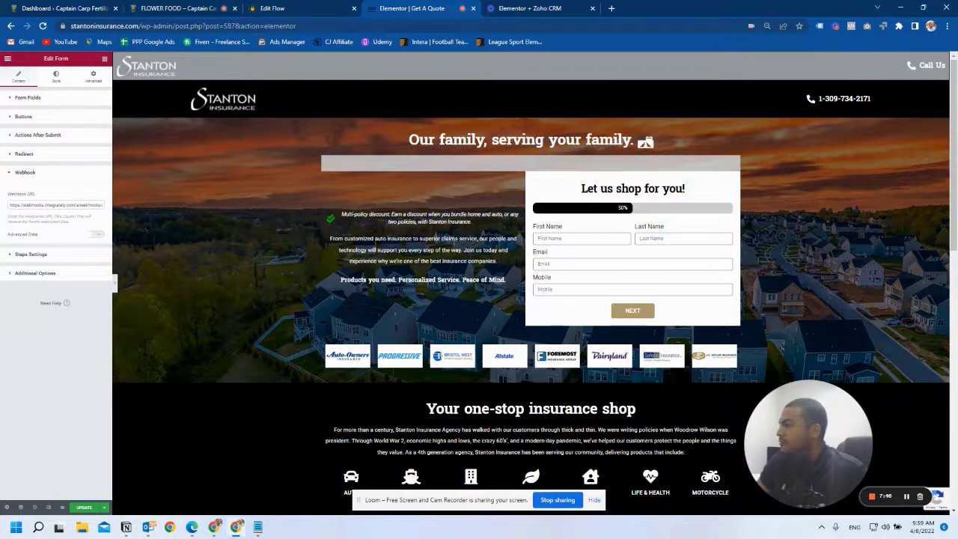
{"action": "key", "text": "ctrl+shift+Tab"}
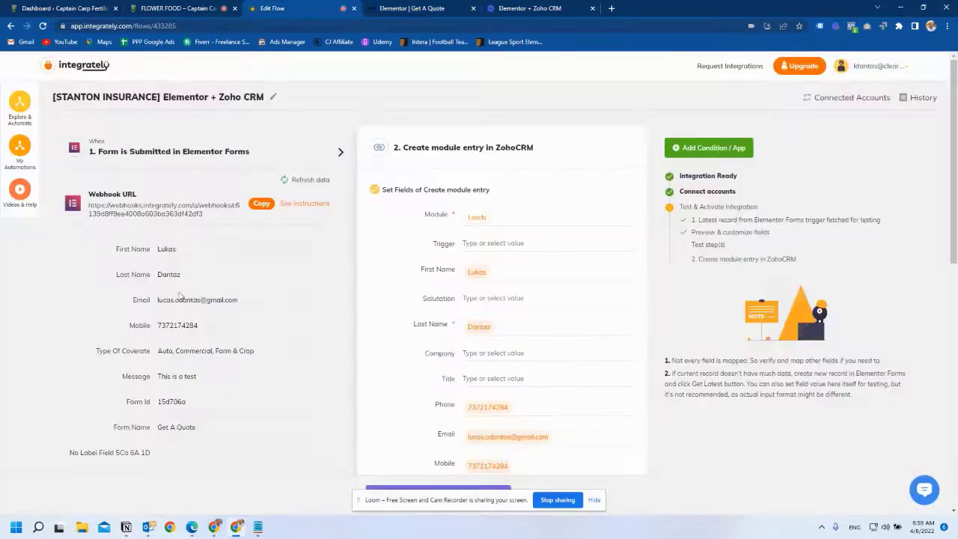
- Scroll through the ZohoCRM module entry field mappings, then go back to the Elementor quote page
{"action": "scroll", "coordinate": [514, 258], "scroll_direction": "down", "scroll_amount": 3}
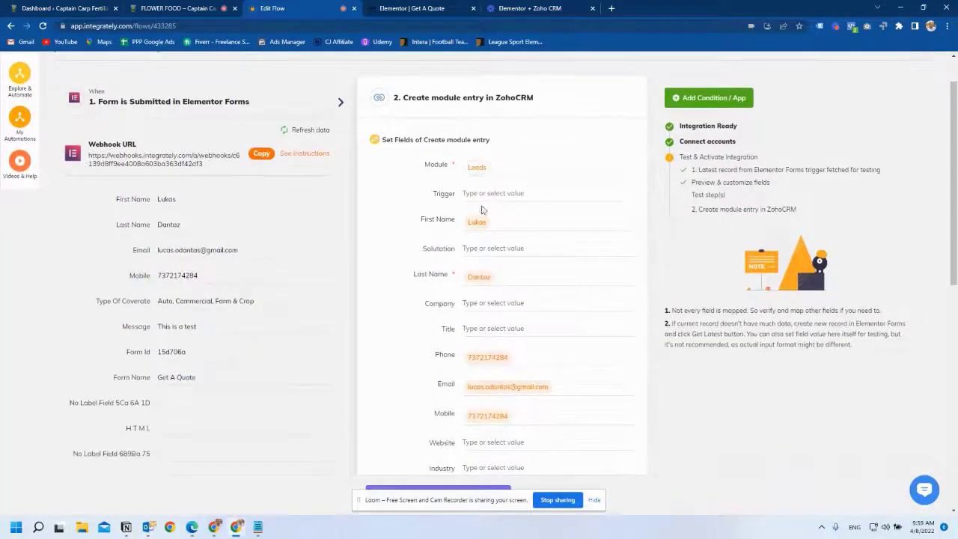
{"action": "scroll", "coordinate": [511, 247], "scroll_direction": "down", "scroll_amount": 8}
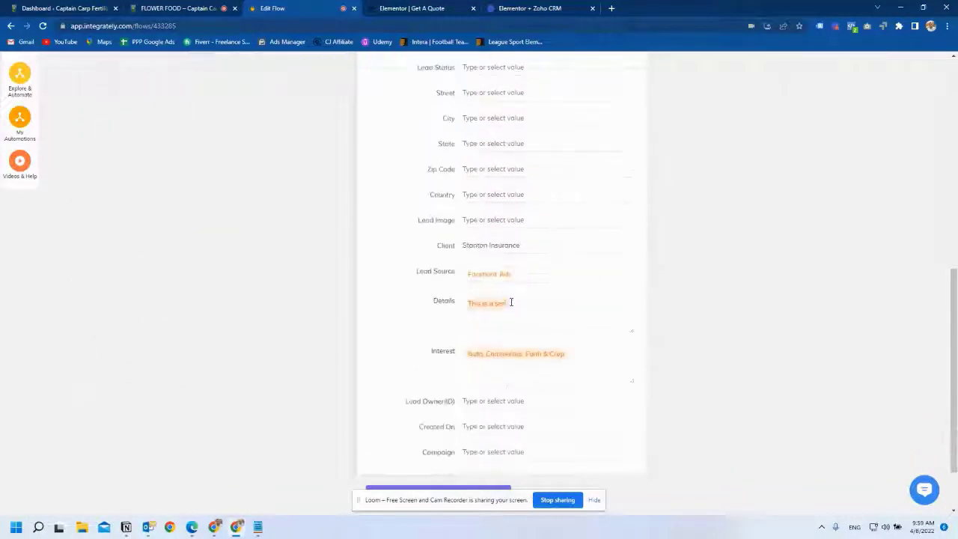
{"action": "scroll", "coordinate": [511, 247], "scroll_direction": "up", "scroll_amount": 6}
{"action": "scroll", "coordinate": [511, 247], "scroll_direction": "down", "scroll_amount": 5}
{"action": "scroll", "coordinate": [579, 291], "scroll_direction": "down", "scroll_amount": 3}
{"action": "scroll", "coordinate": [685, 172], "scroll_direction": "up", "scroll_amount": 10}
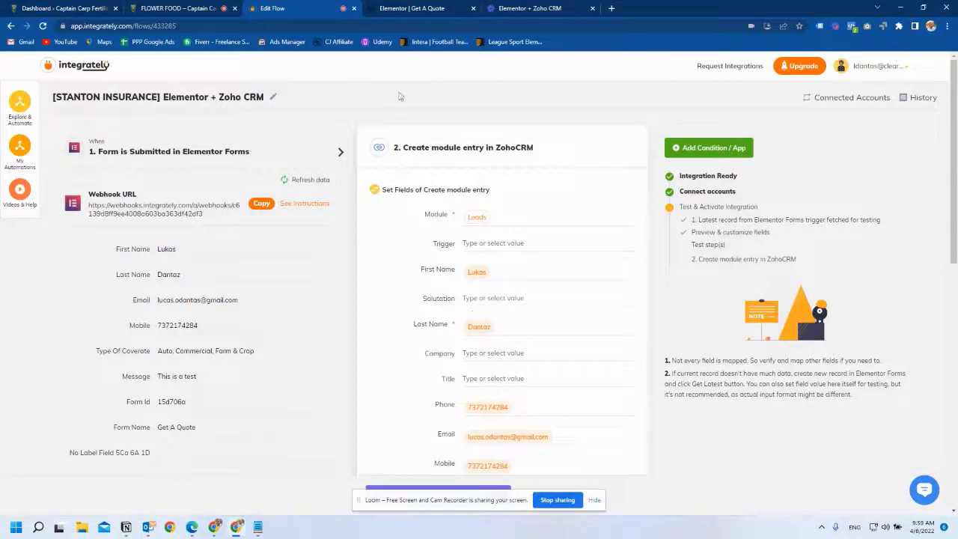
{"action": "left_click", "coordinate": [417, 7]}
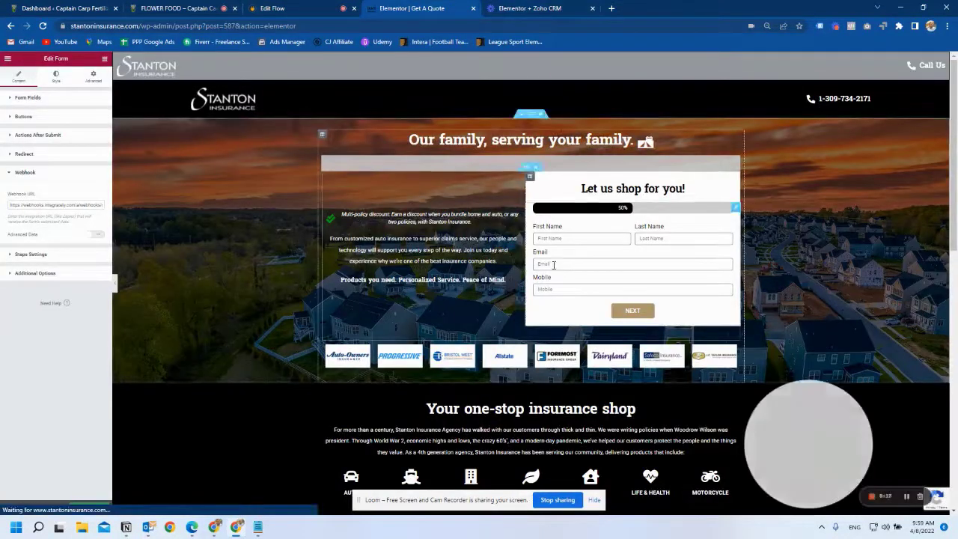